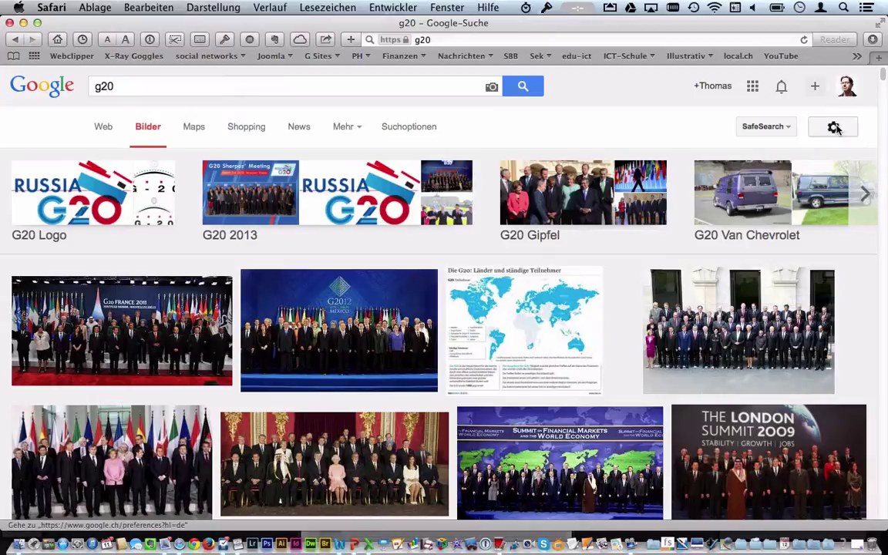
Open the advanced image search for g20 and set the usage rights to "frei zu nutzen, weiterzugeben oder zu verändern"
left_click(834, 127)
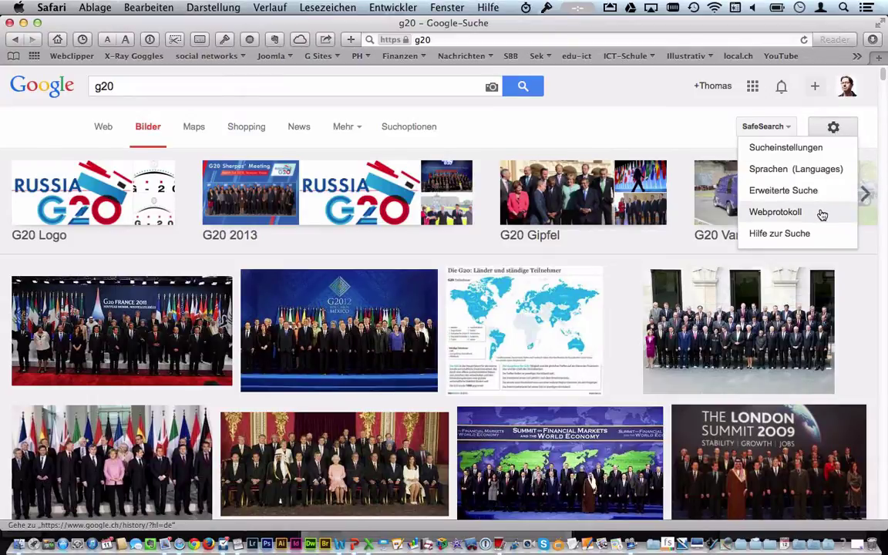
left_click(805, 192)
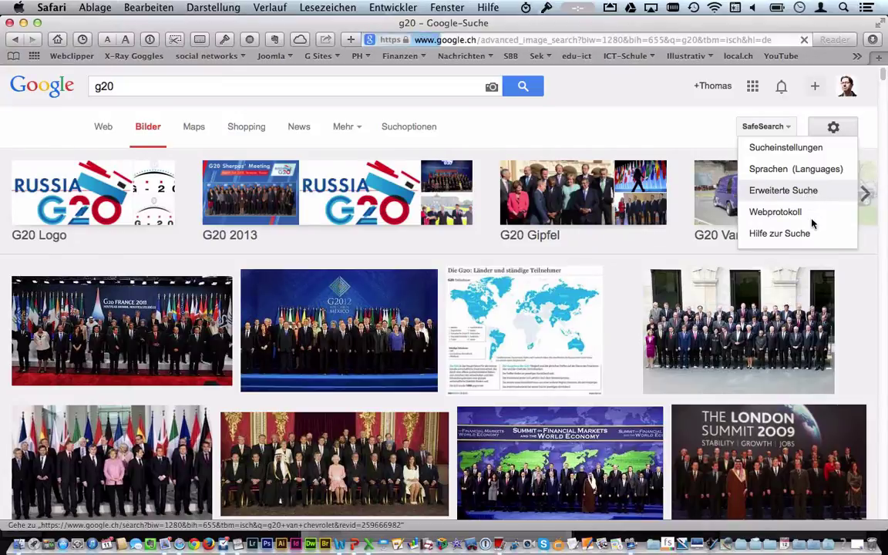
scroll(488, 304, "down", 5)
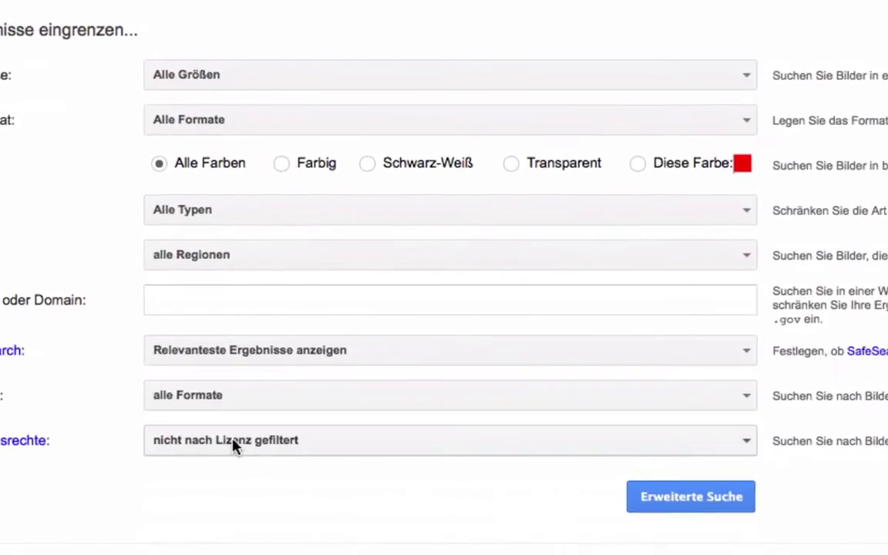
left_click(239, 447)
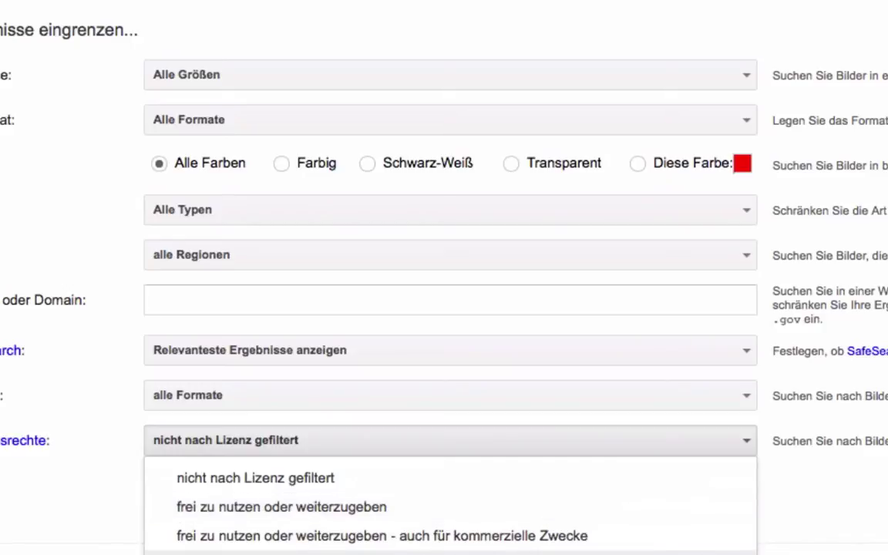
key("Down")
key("Down")
key("Down")
key("Return")
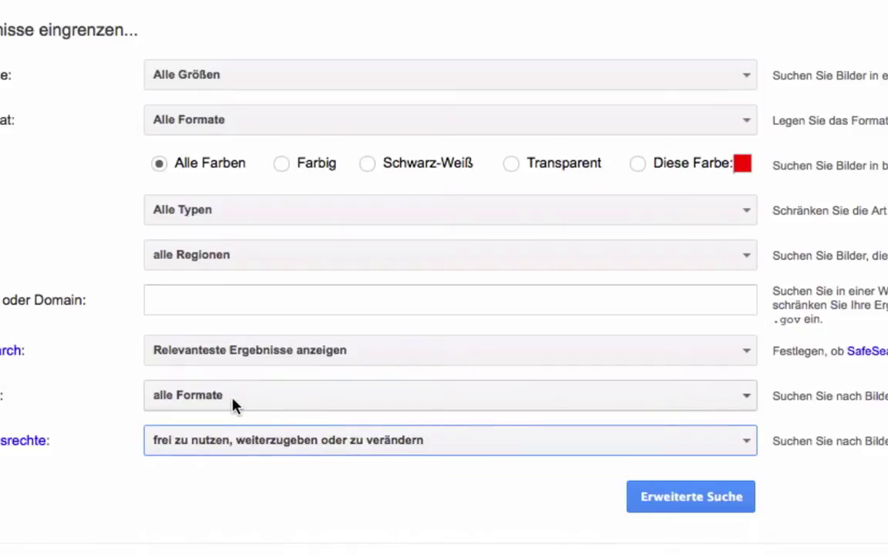
Limit the image size to Groß and run the advanced search
left_click(224, 82)
left_click(219, 145)
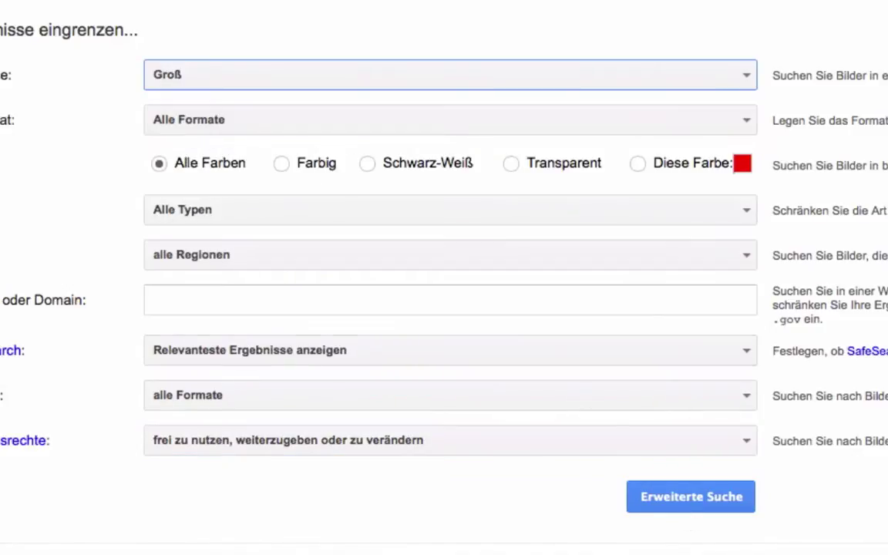
left_click(709, 496)
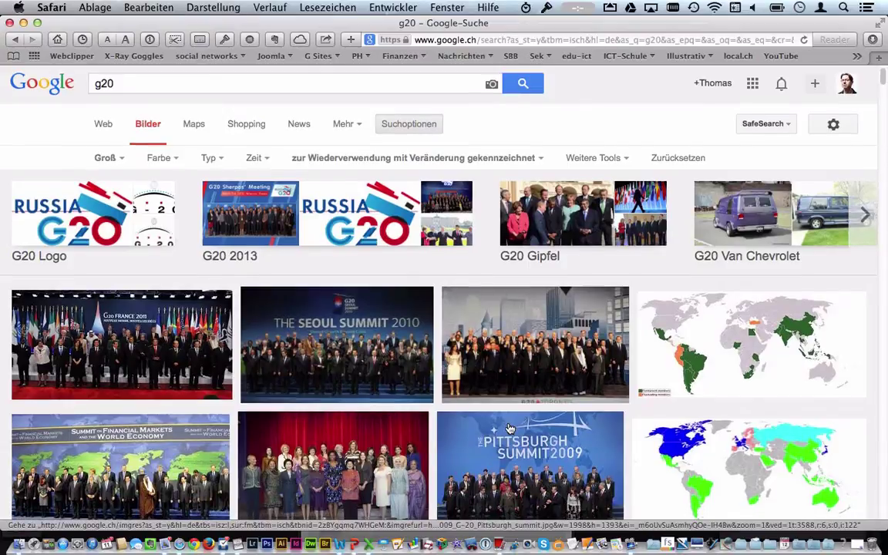
Open the Seoul Summit 2010 group photo from the results at full size and copy its image URL
scroll(493, 413, "down", 2)
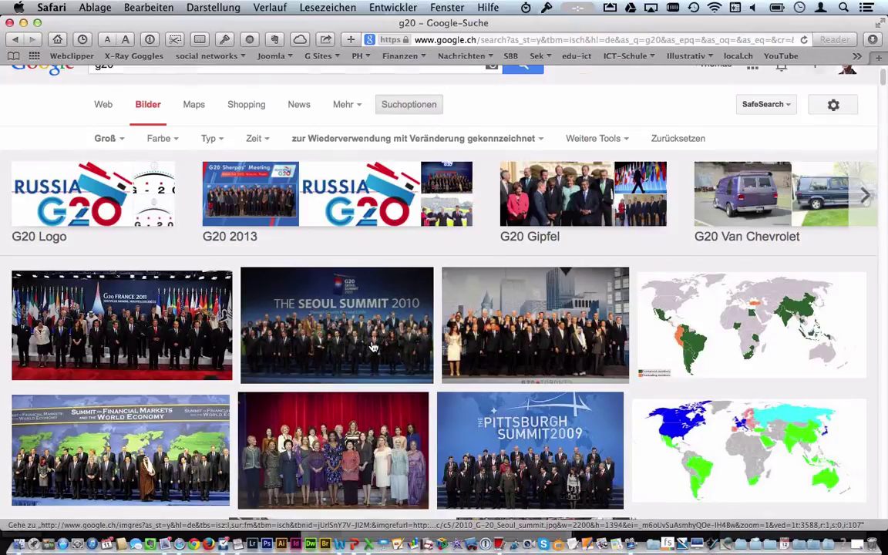
left_click(373, 347)
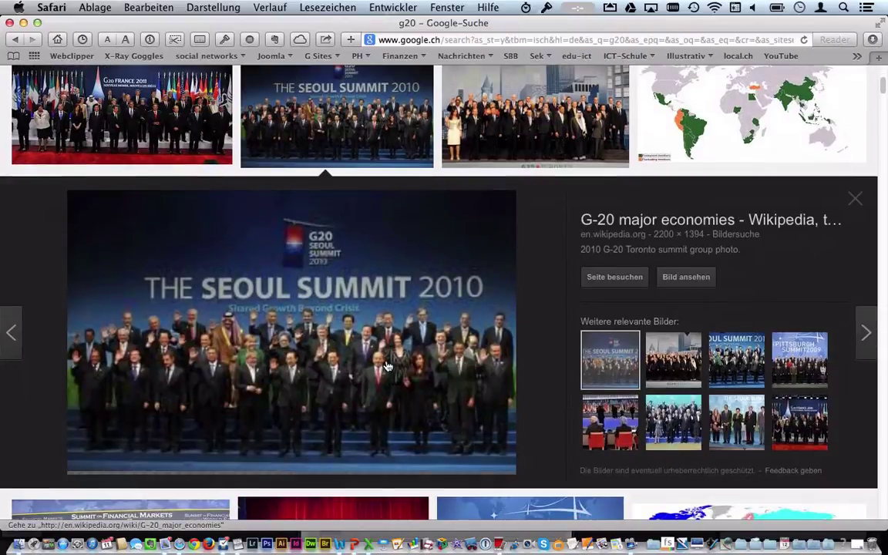
left_click(685, 278)
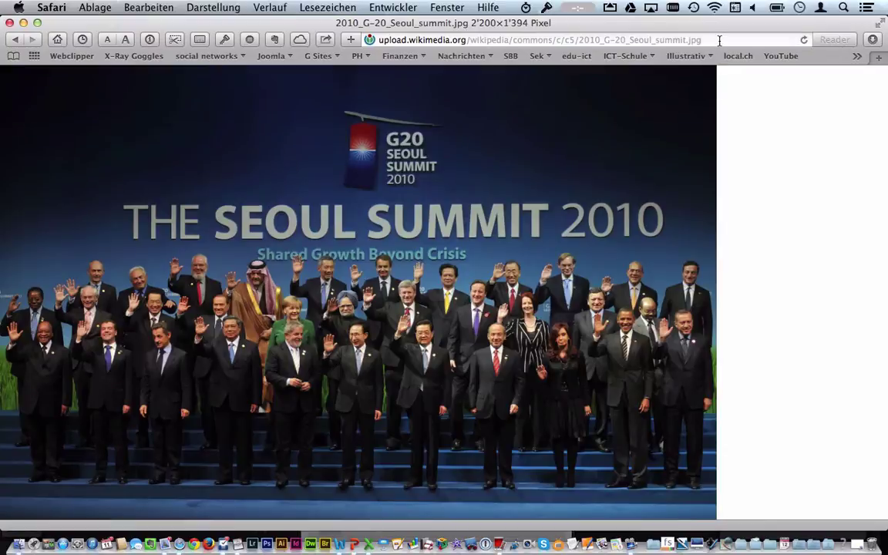
left_click_drag(704, 39, 361, 36)
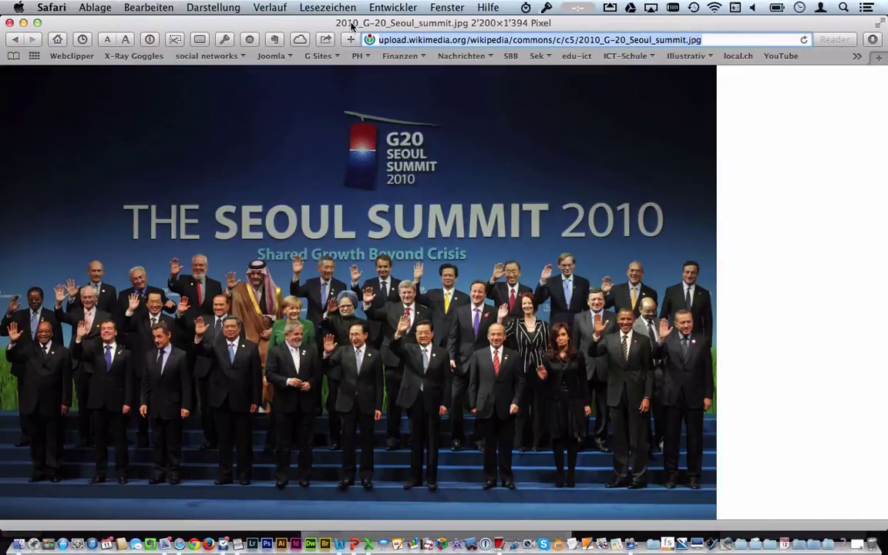
key("super+c")
Switch to the Pixlr editor window and open the summit photo from the copied URL
left_click_drag(366, 23, 369, 291)
left_click(414, 116)
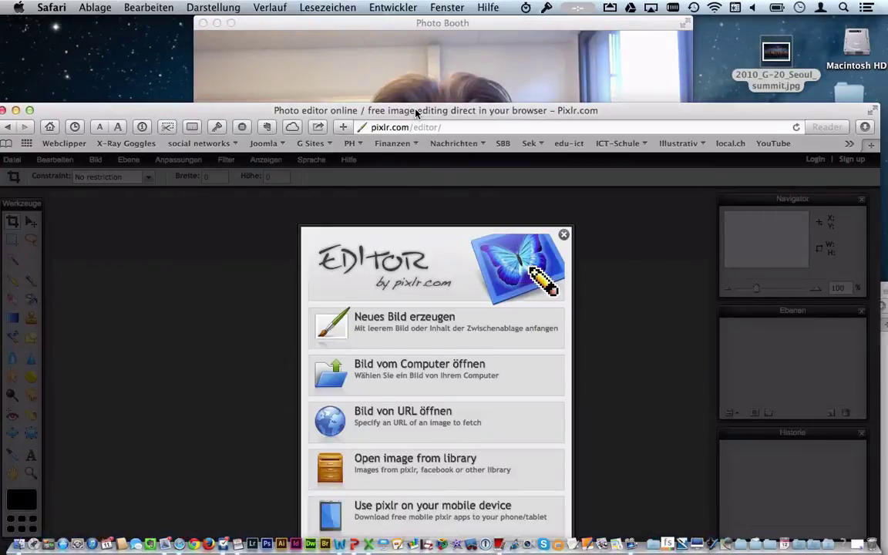
left_click_drag(416, 113, 424, 26)
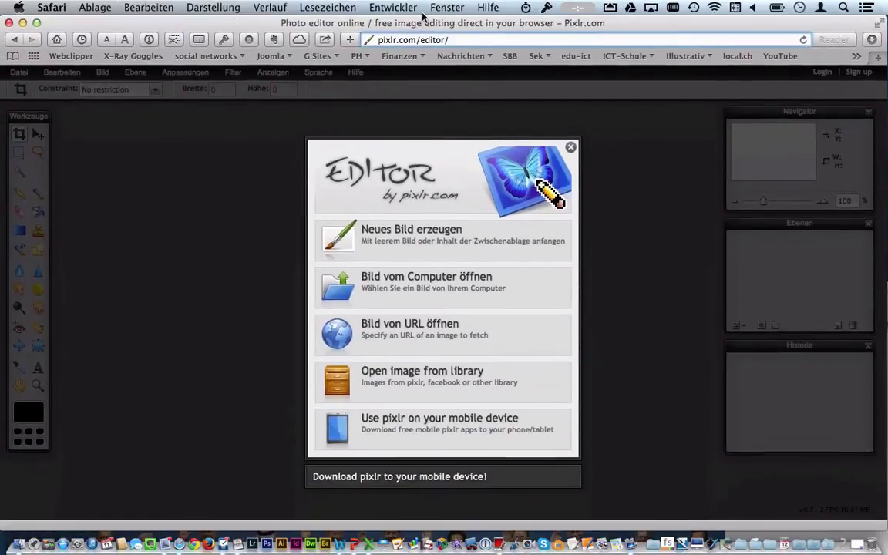
left_click(390, 336)
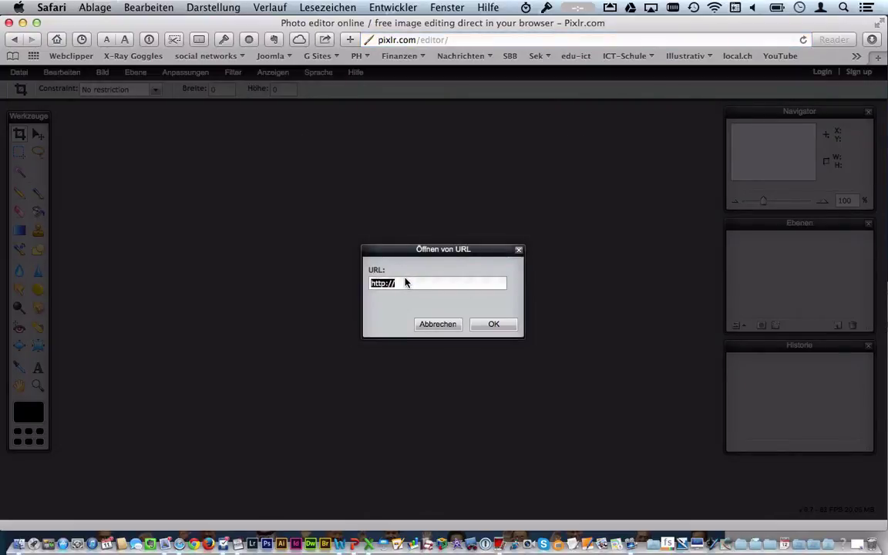
key("super+v")
left_click(493, 324)
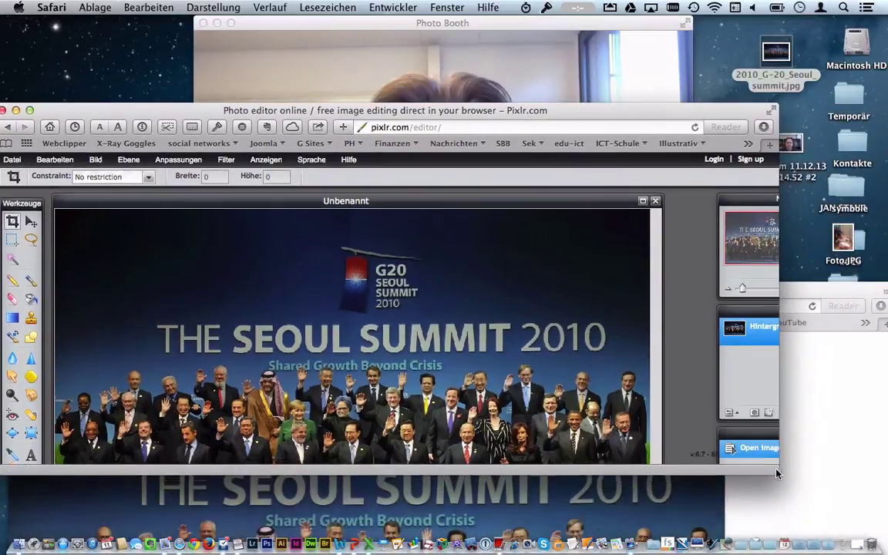
Open the portrait file "Foto am 11.12.13 um 14.52 #2" from the Schreibtisch folder as a second image
left_click_drag(627, 122, 710, 17)
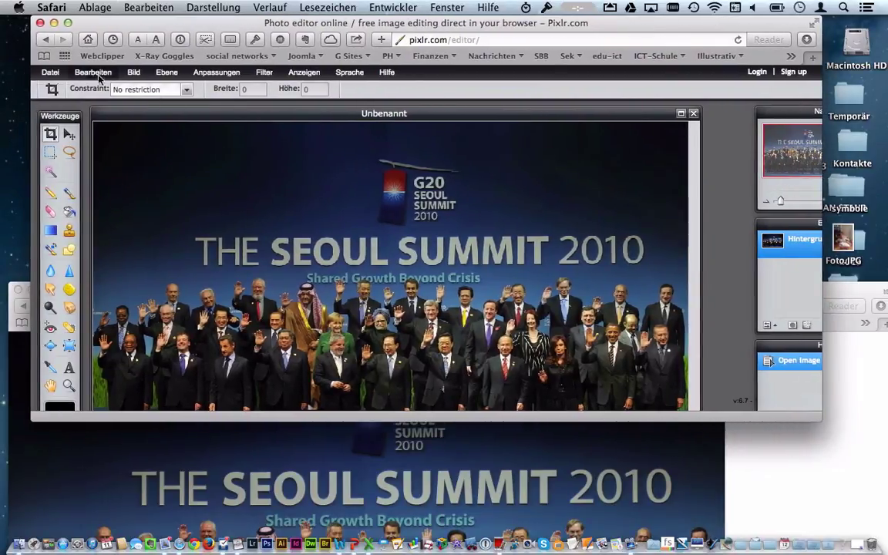
left_click(50, 72)
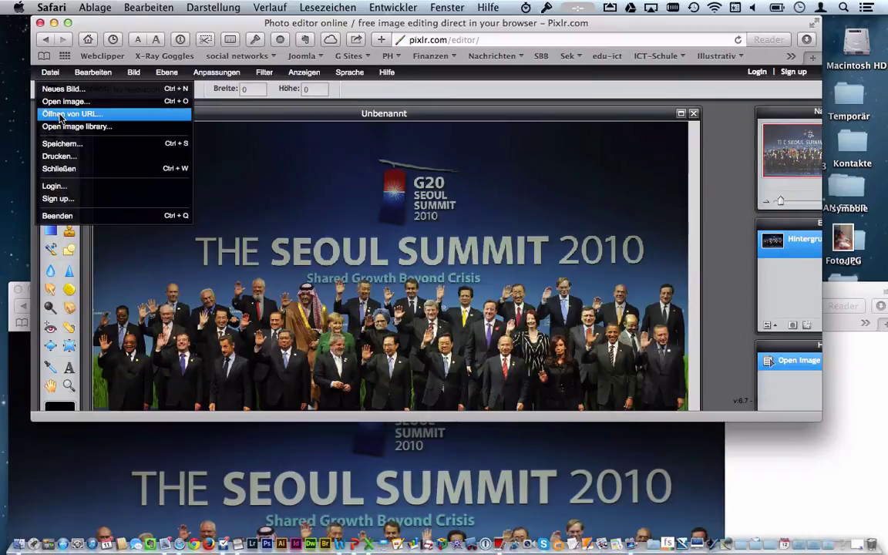
left_click(75, 103)
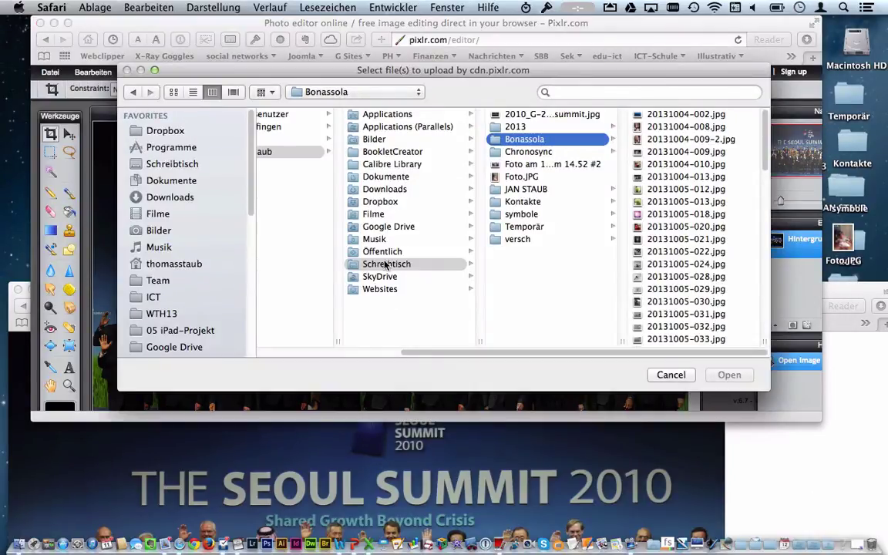
left_click(515, 167)
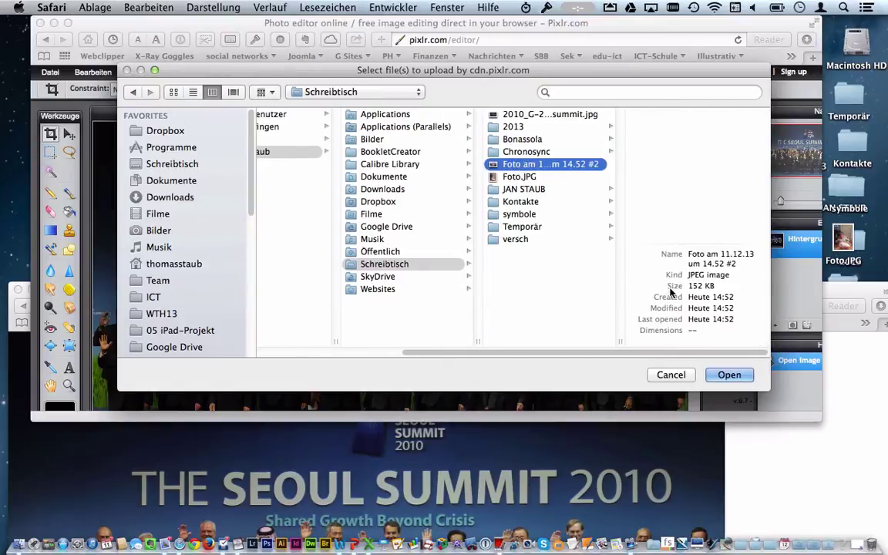
left_click(729, 375)
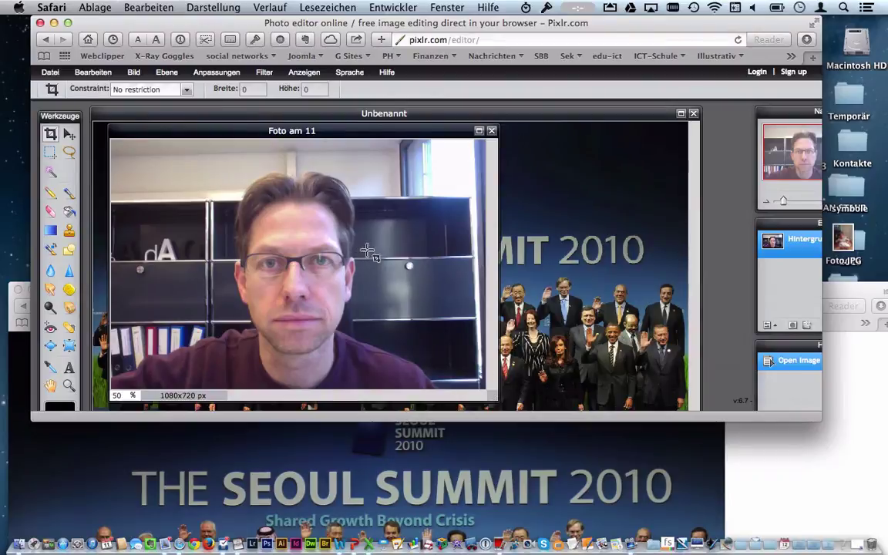
Select the face in the portrait with the freehand Lasso, extending the outline at the forehead and the cheek
left_click(68, 150)
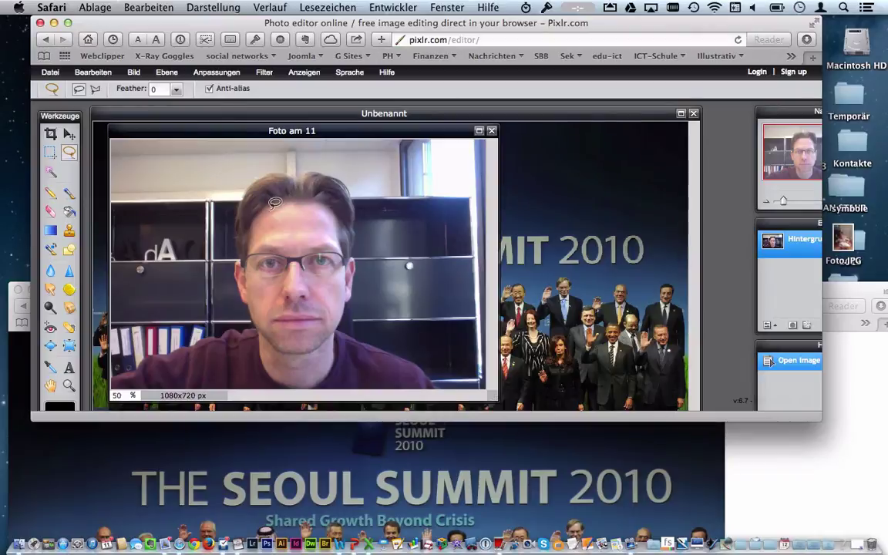
mouse_move(275, 202)
left_mouse_down()
mouse_move(235, 197)
mouse_move(227, 220)
mouse_move(251, 258)
mouse_move(266, 336)
mouse_move(289, 349)
mouse_move(315, 347)
mouse_move(338, 325)
mouse_move(350, 239)
mouse_move(313, 185)
mouse_move(283, 172)
mouse_move(245, 199)
left_mouse_up()
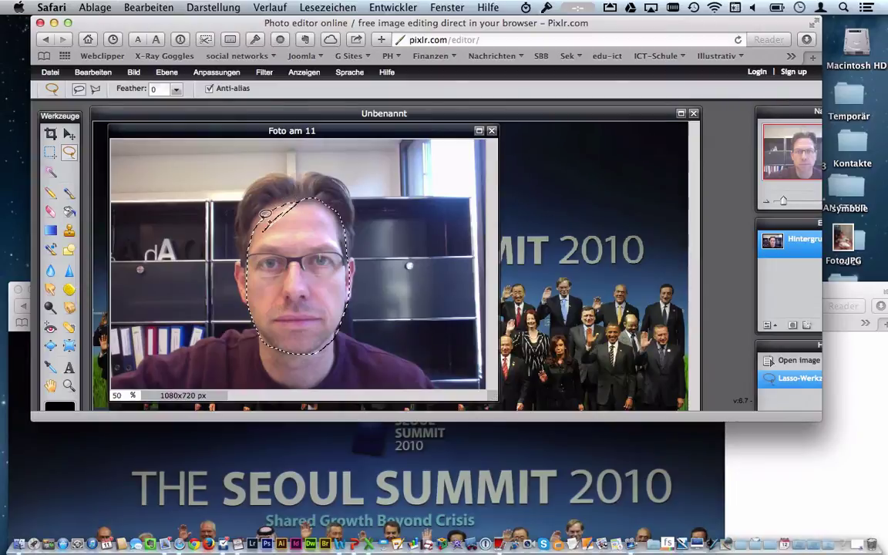
mouse_move(264, 214)
left_mouse_down()
mouse_move(246, 218)
mouse_move(280, 185)
mouse_move(293, 199)
left_mouse_up()
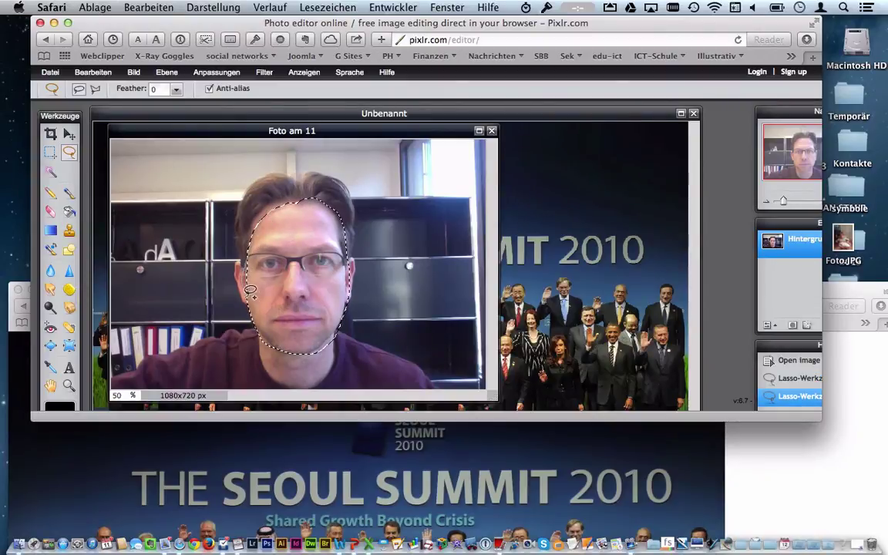
left_click_drag(261, 301, 278, 223)
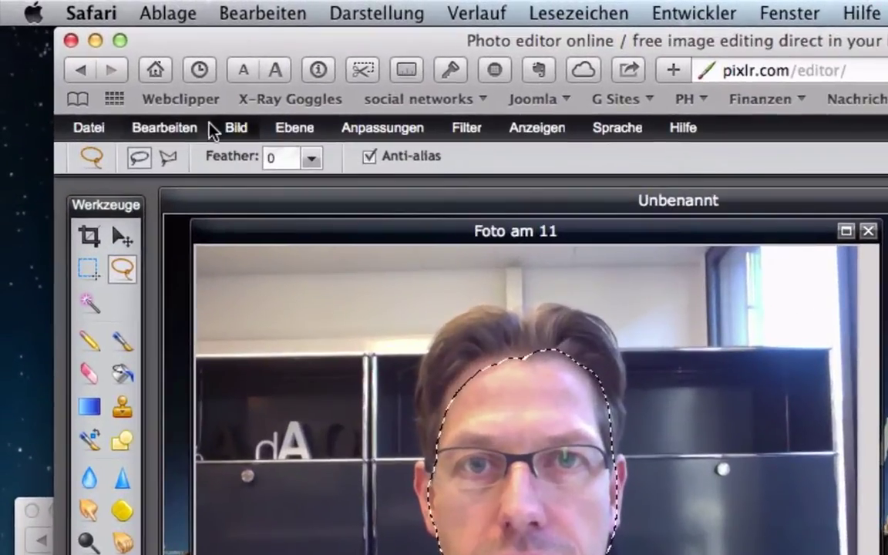
Copy the selected face and paste it as a new layer into the Seoul Summit group photo
left_click(100, 72)
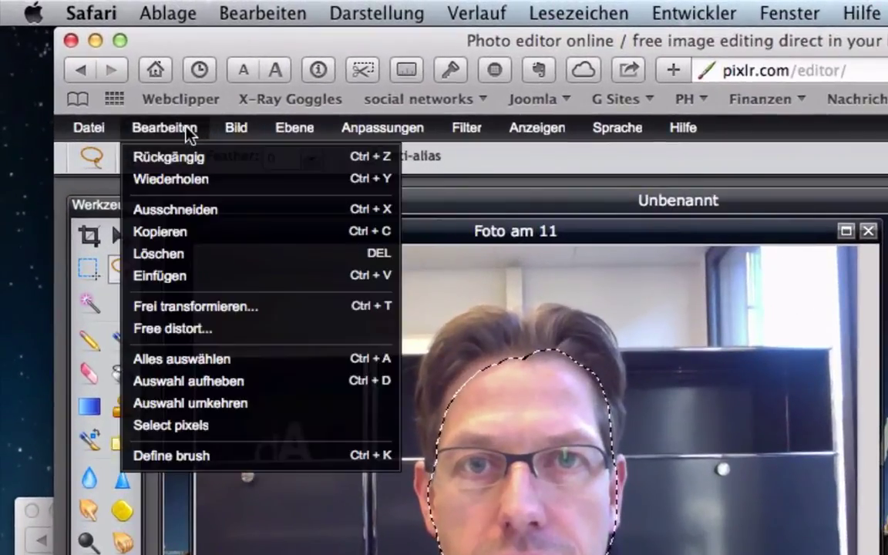
left_click(173, 232)
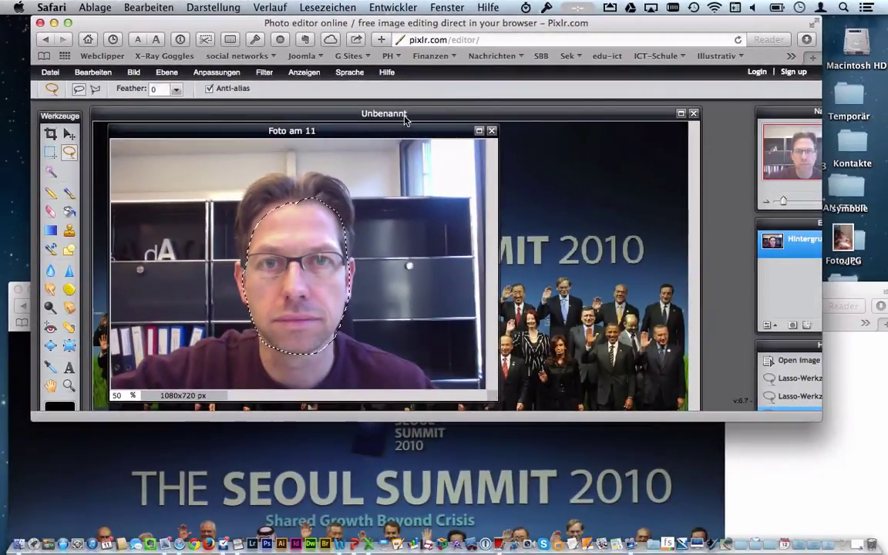
left_click(648, 185)
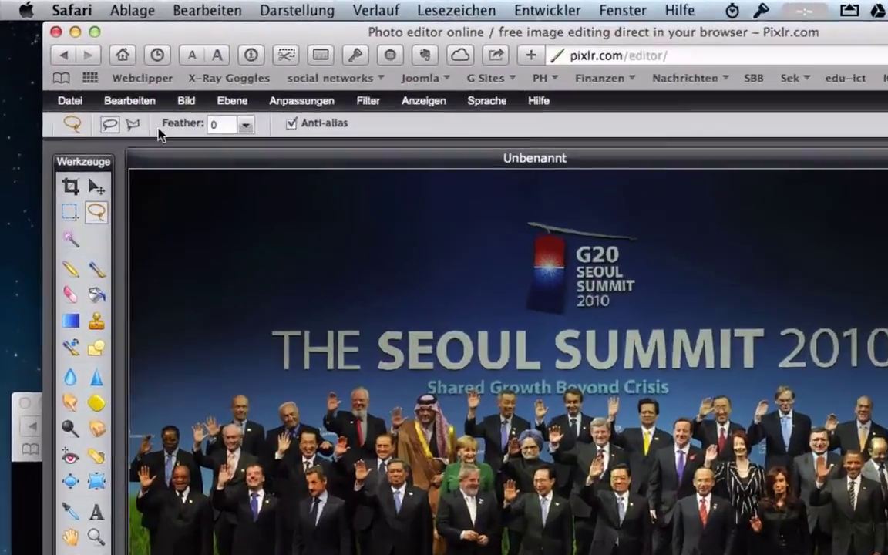
left_click(101, 73)
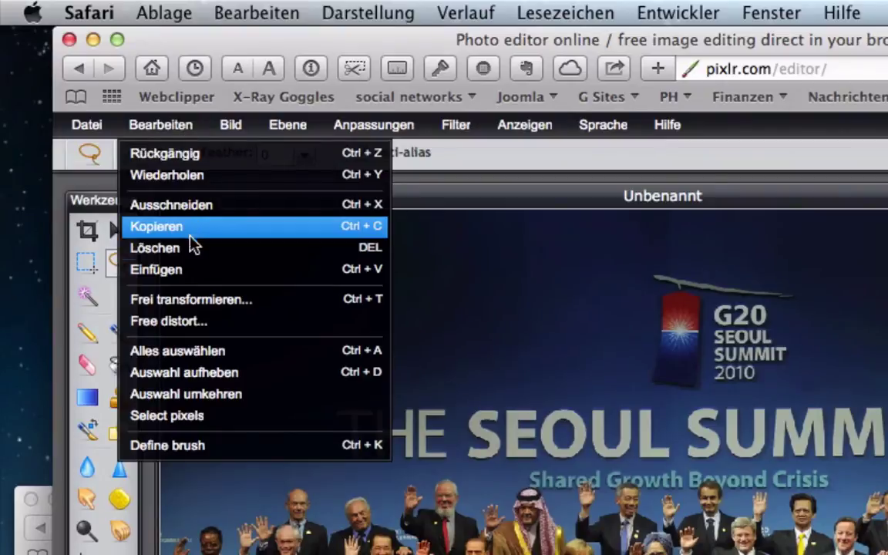
left_click(182, 269)
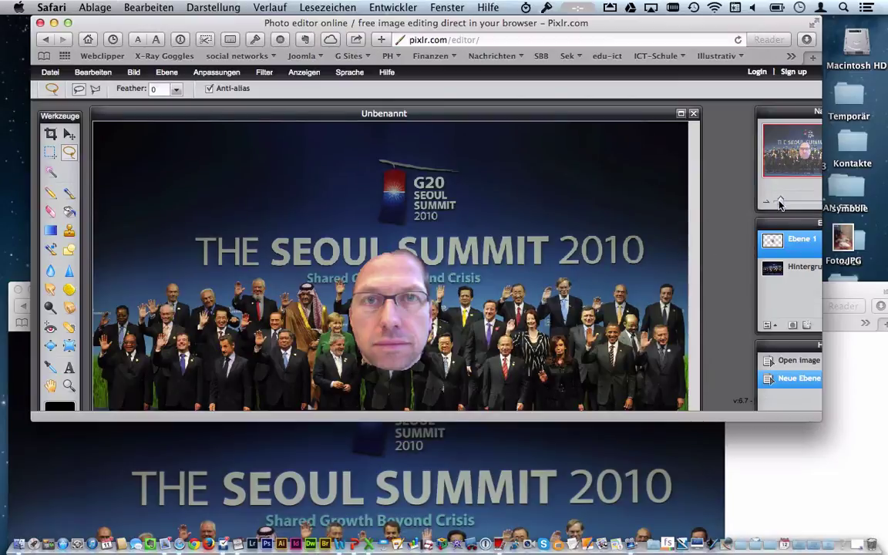
Enlarge the editor window and move the pasted face layer over the people on the right side of the group photo
left_click_drag(820, 425, 885, 542)
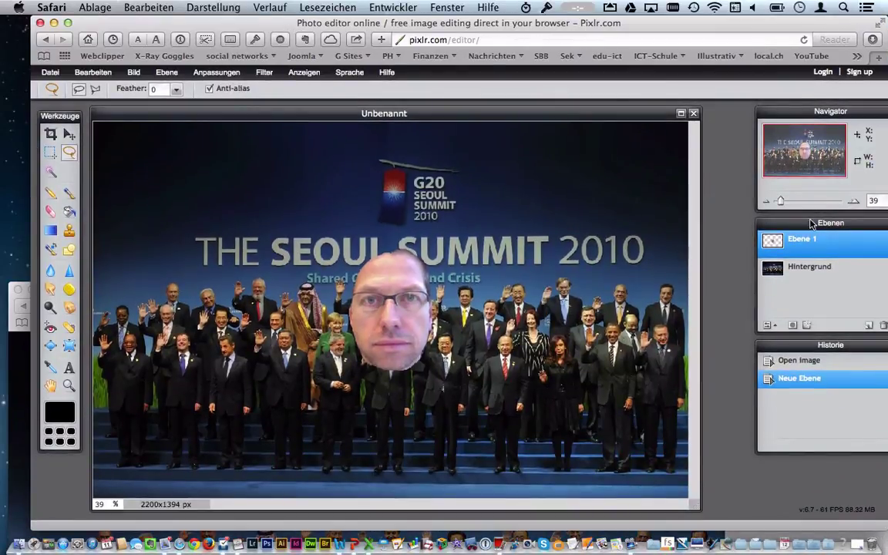
left_click_drag(781, 202, 790, 201)
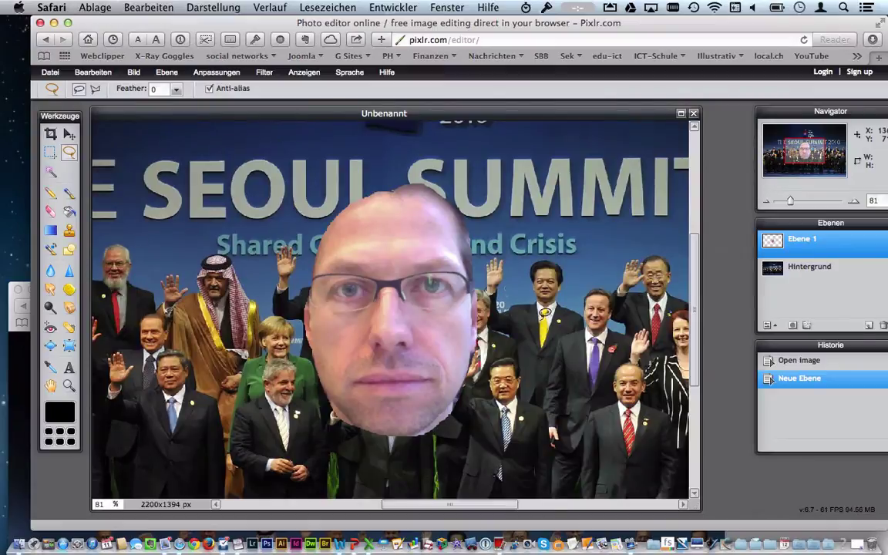
left_click(70, 134)
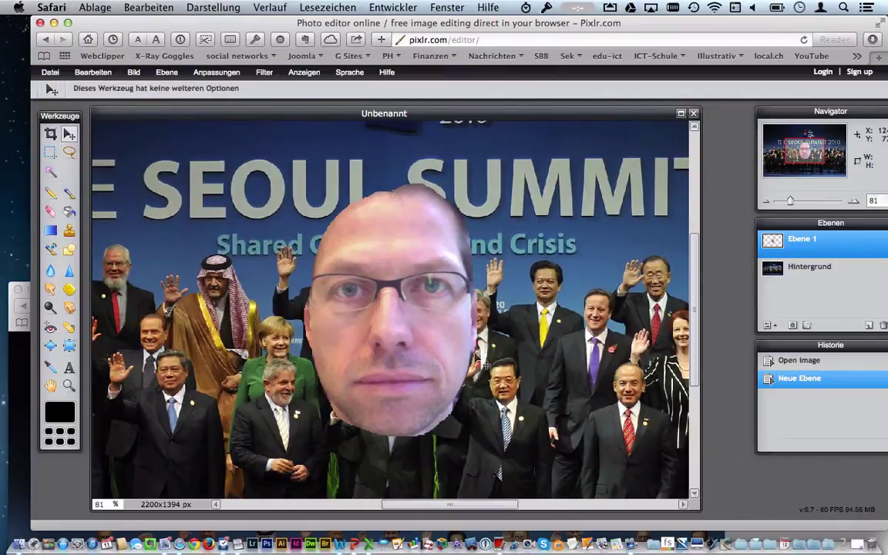
left_click_drag(450, 317, 617, 301)
left_click_drag(515, 276, 562, 280)
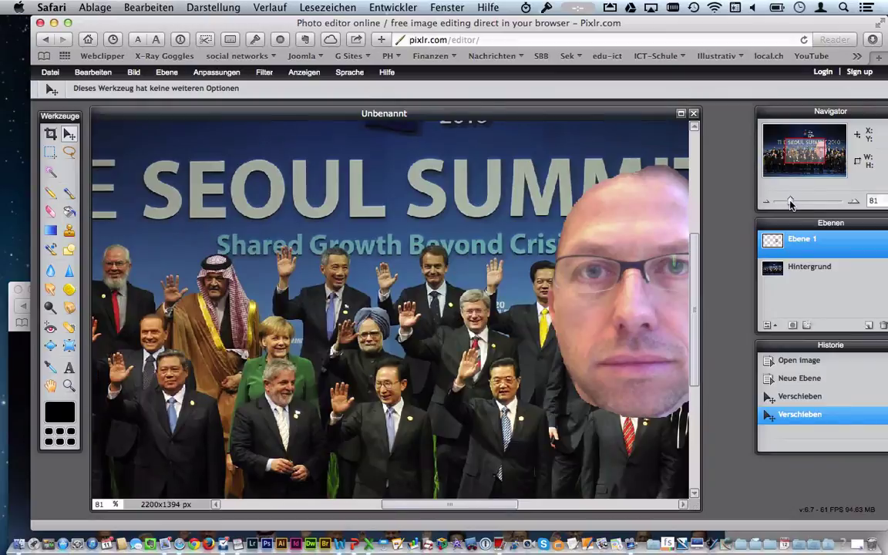
left_click_drag(790, 203, 785, 203)
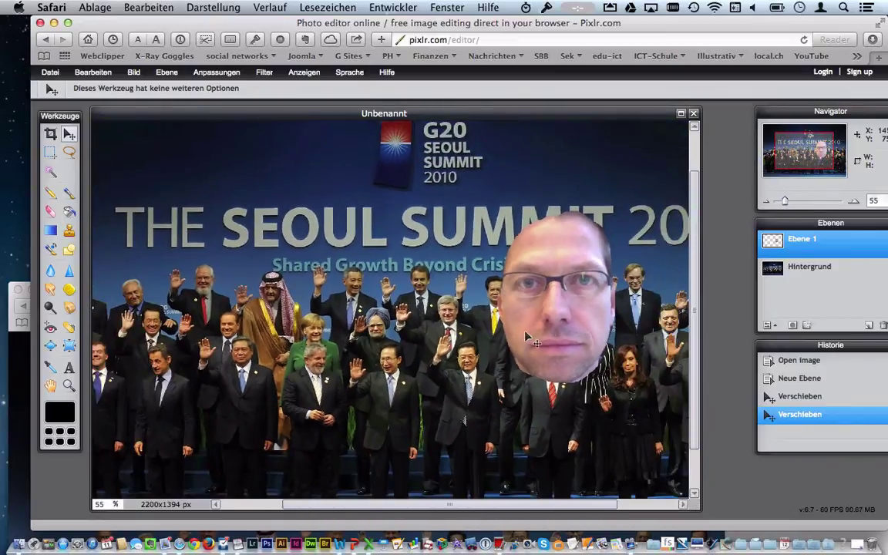
left_click_drag(545, 331, 615, 311)
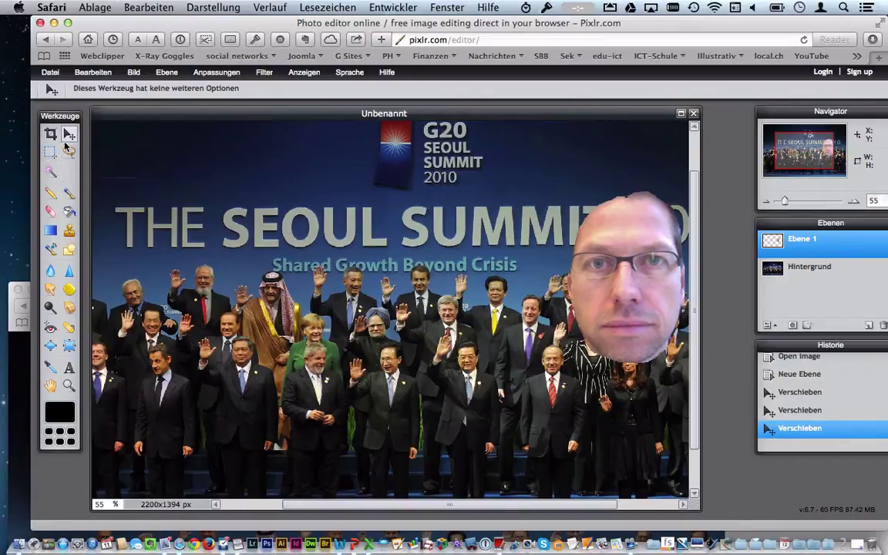
Shrink the pasted face layer with Free Transform to roughly the size of the heads in the back row and apply the change
left_click(101, 73)
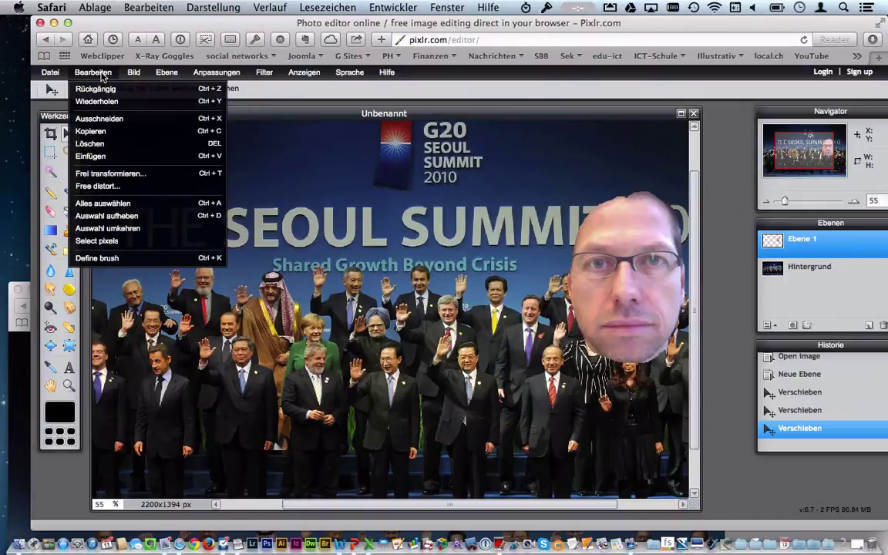
left_click(103, 176)
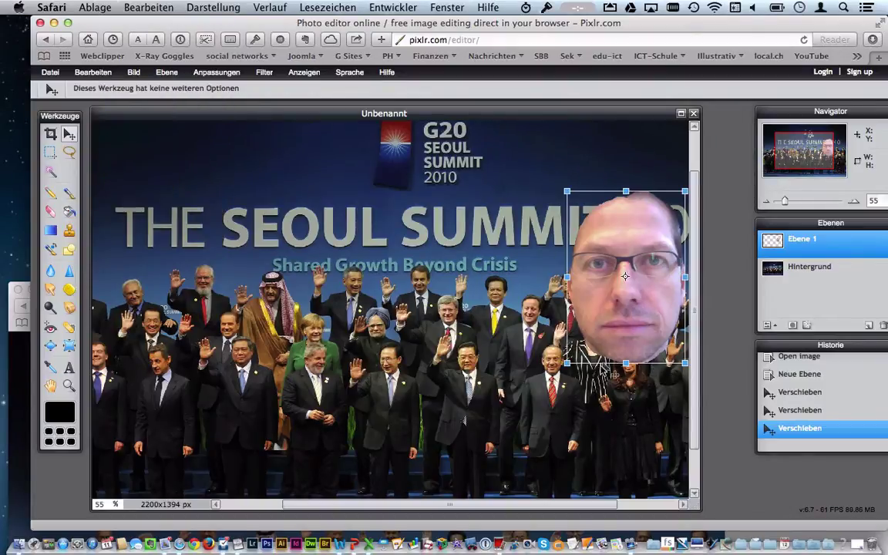
left_click_drag(686, 363, 667, 337)
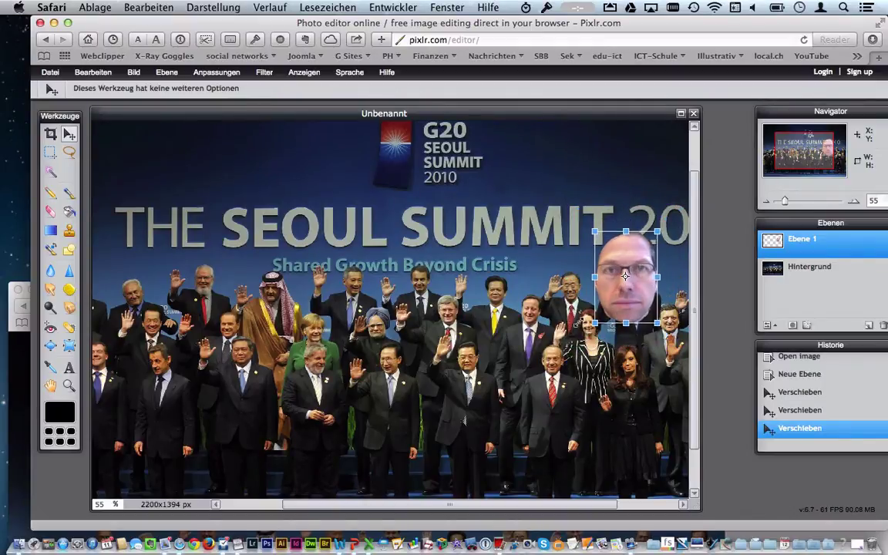
left_click_drag(580, 321, 600, 309)
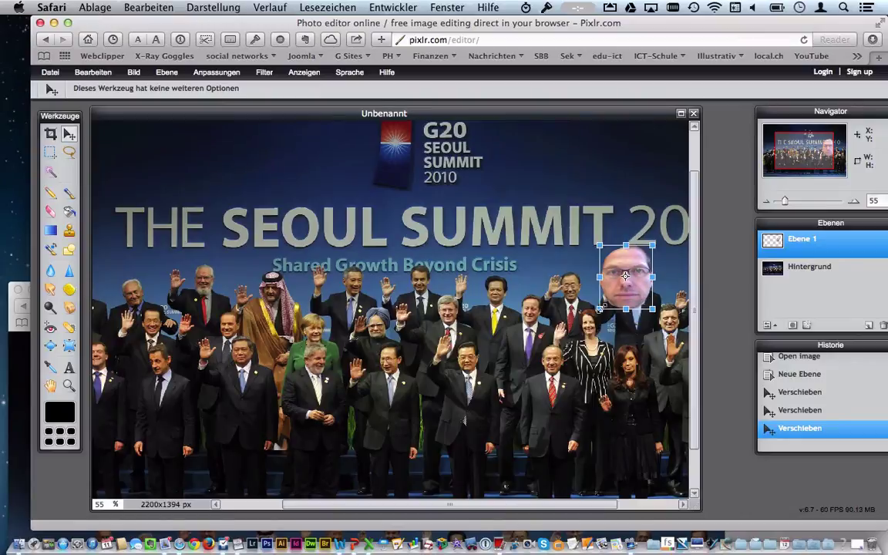
left_click_drag(602, 309, 615, 290)
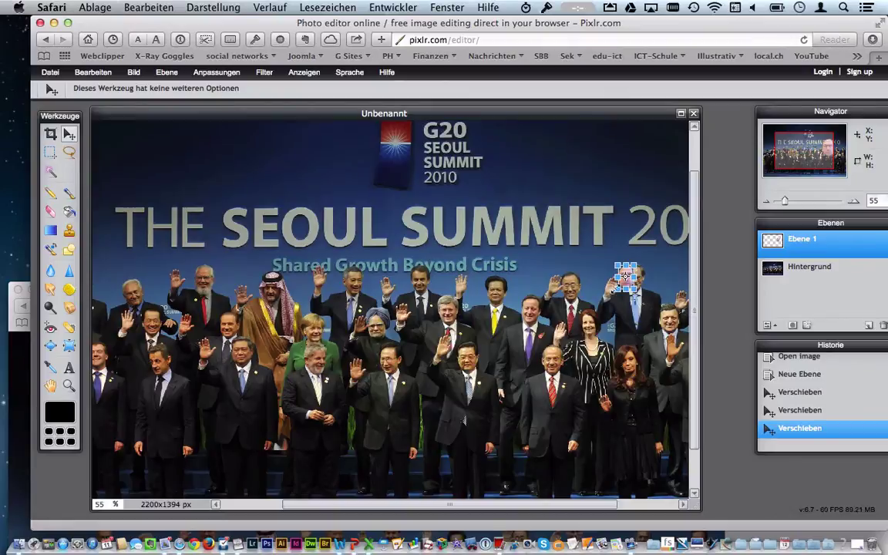
left_click(788, 202)
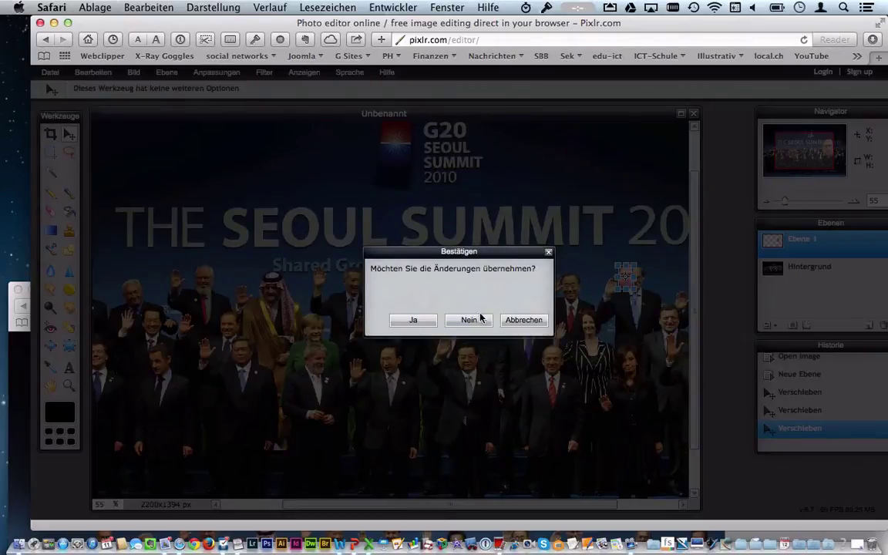
left_click(414, 321)
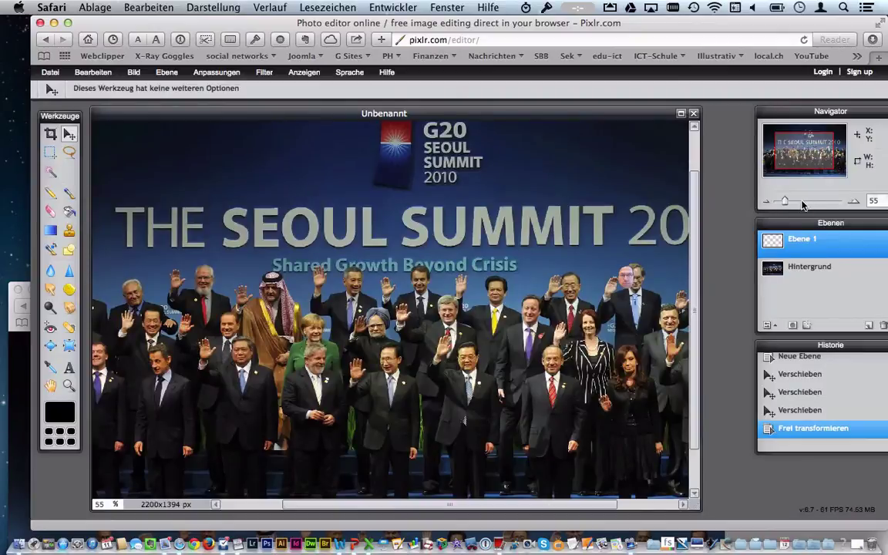
Move the shrunken face exactly over the face of the back-row man with the light blue tie
left_click_drag(786, 204, 803, 202)
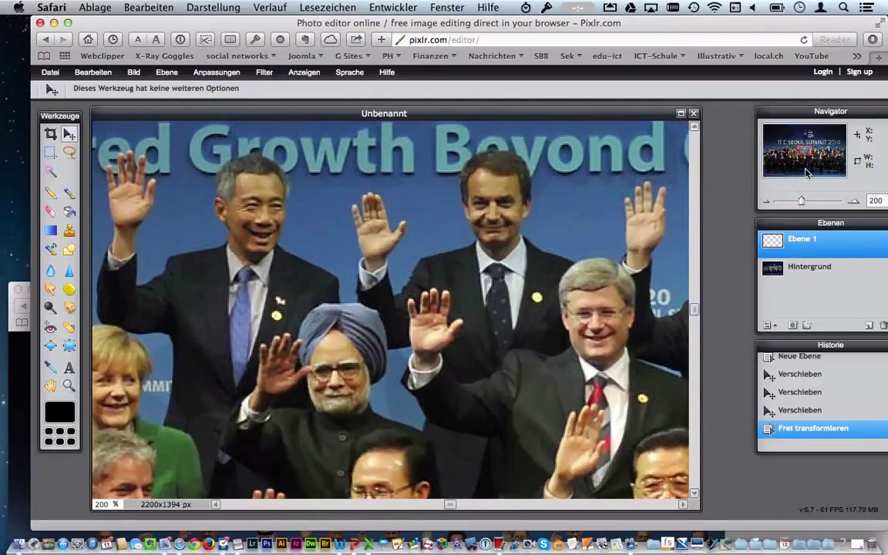
left_click_drag(805, 149, 828, 147)
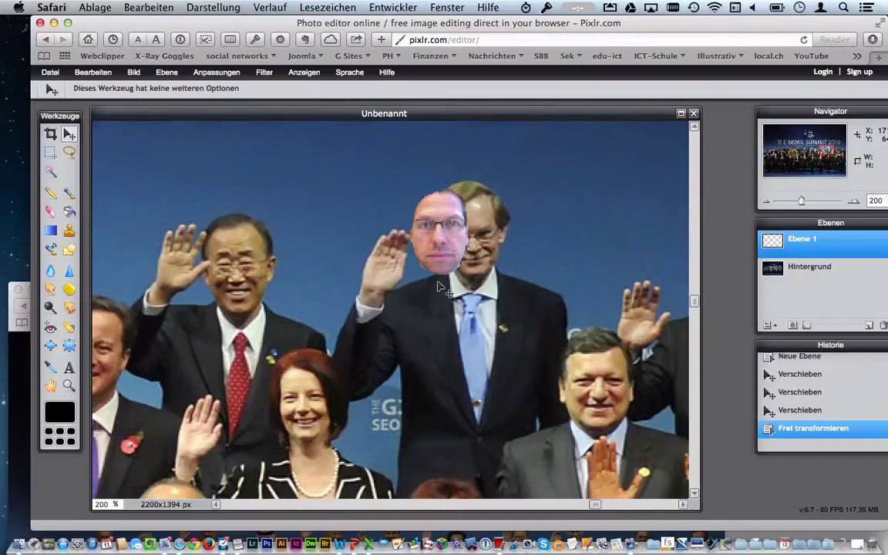
left_click_drag(448, 240, 478, 244)
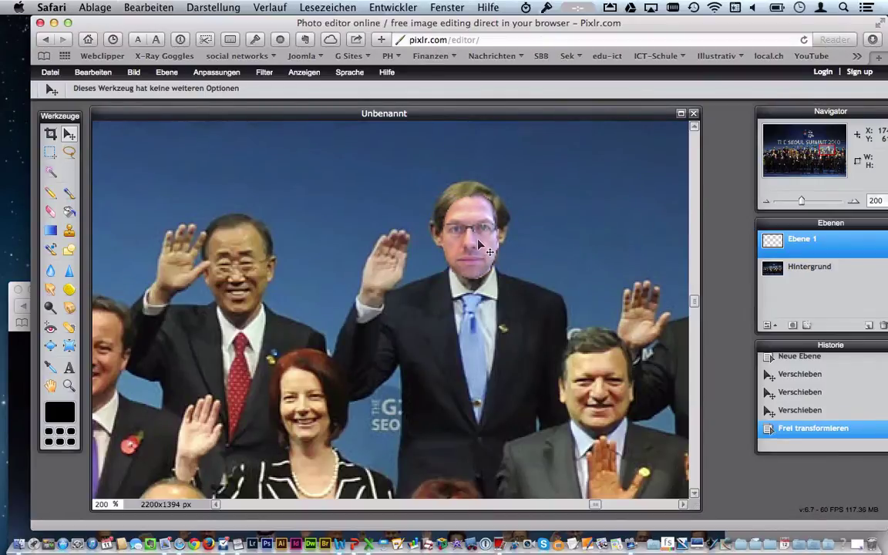
left_click(478, 241)
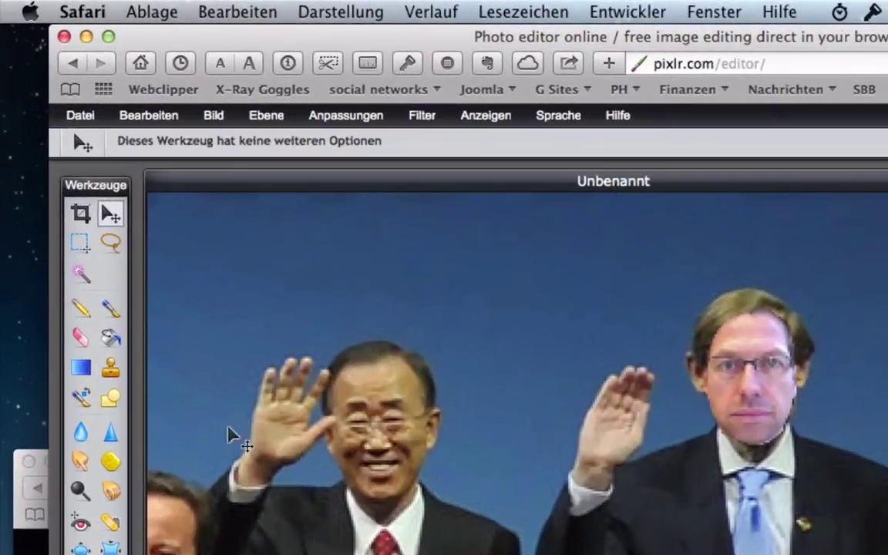
Set up the Eraser with a soft round brush of diameter 20 and hardness 0
left_click(83, 338)
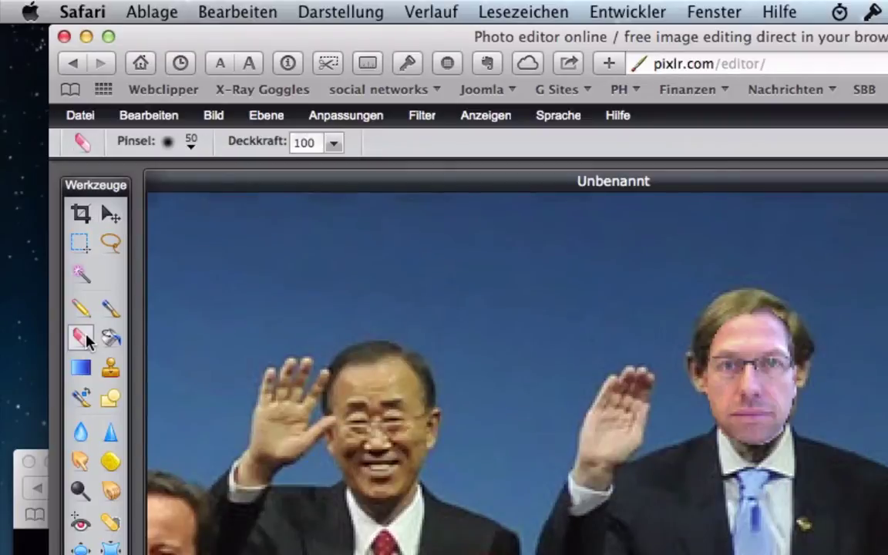
left_click(191, 148)
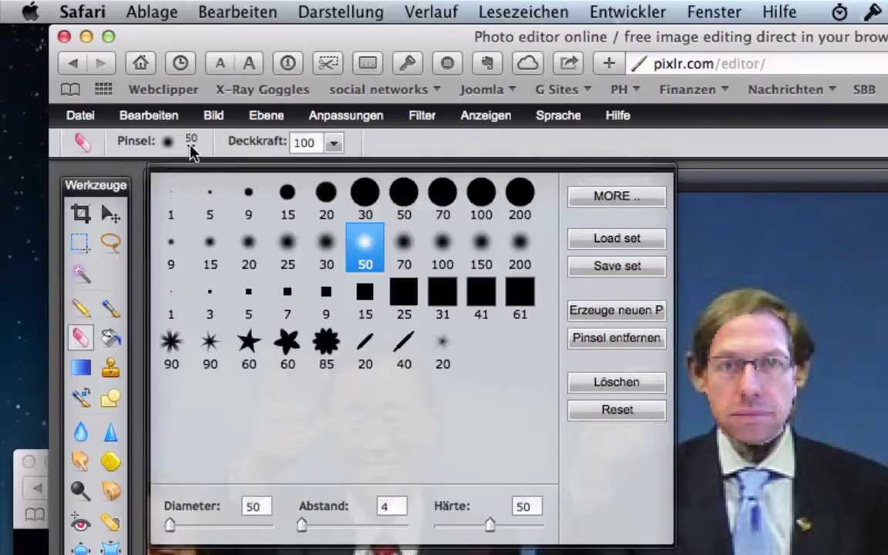
left_click(248, 248)
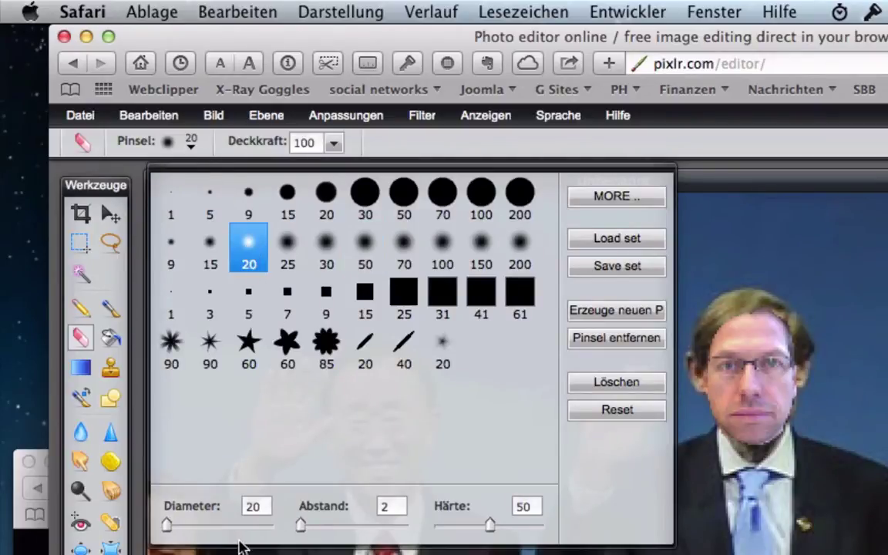
left_click_drag(490, 526, 423, 532)
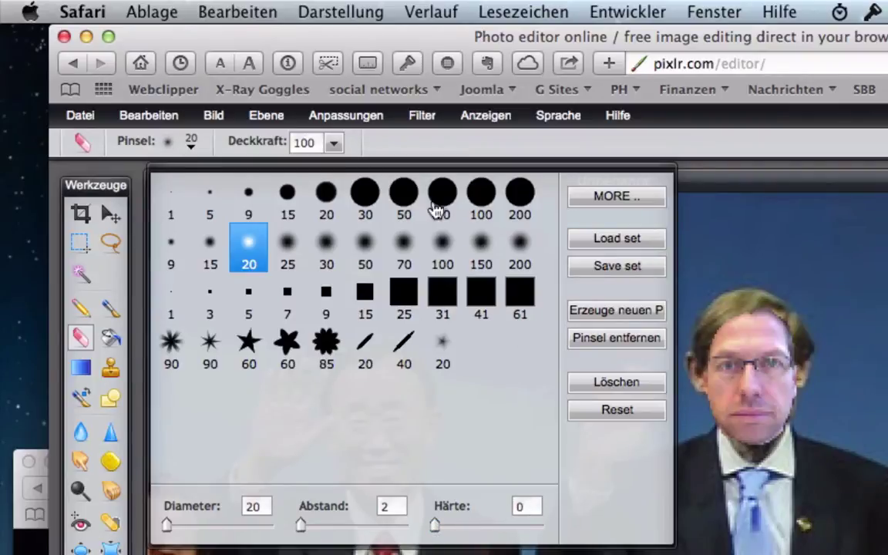
left_click(333, 142)
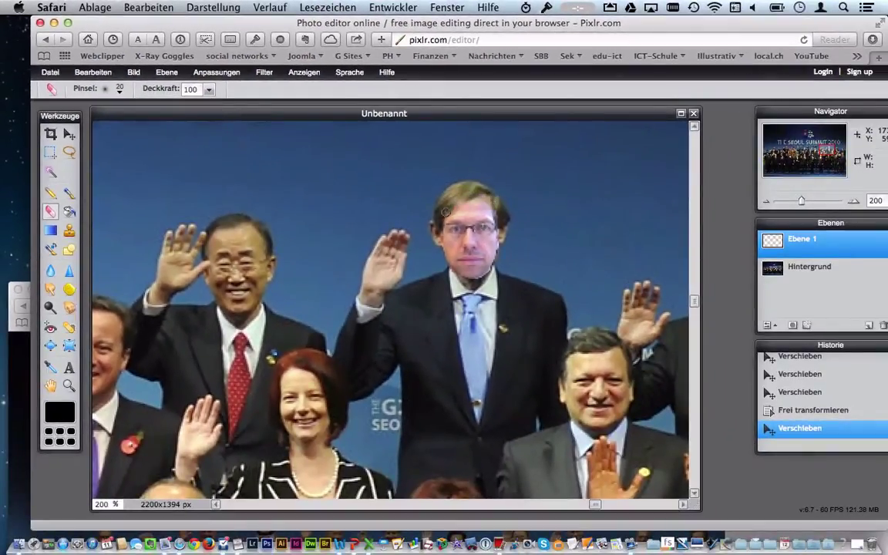
Erase the hard edges around the inserted face so that it blends into the hairline, cheeks and chin beneath
mouse_move(434, 170)
left_mouse_down()
mouse_move(492, 205)
mouse_move(452, 202)
left_mouse_up()
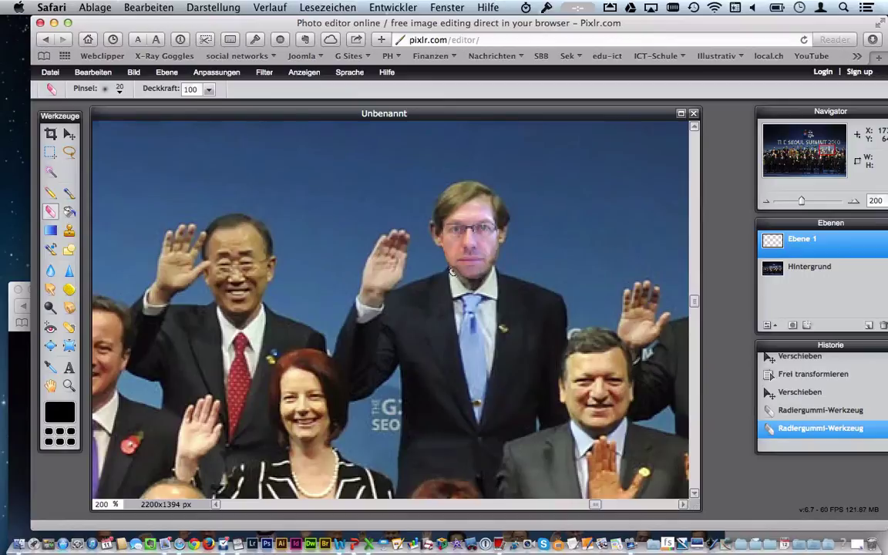
left_click(397, 214)
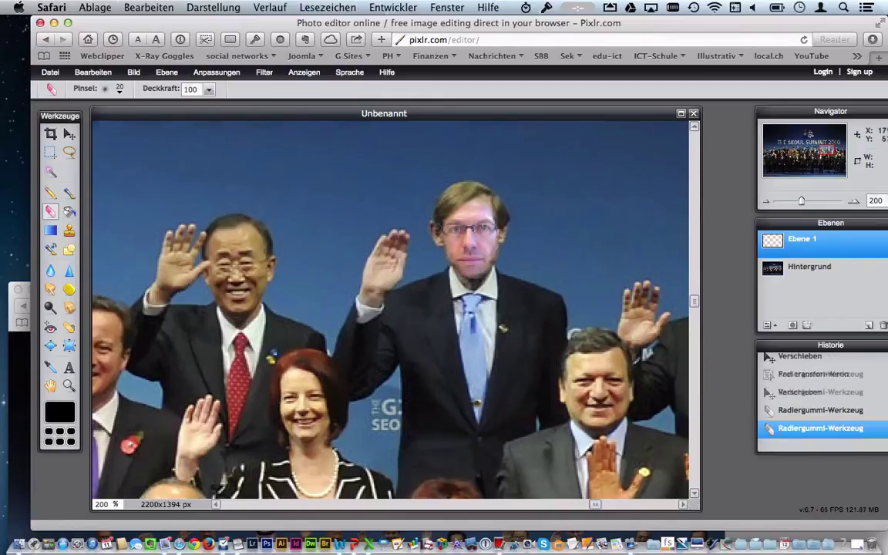
left_click(396, 206)
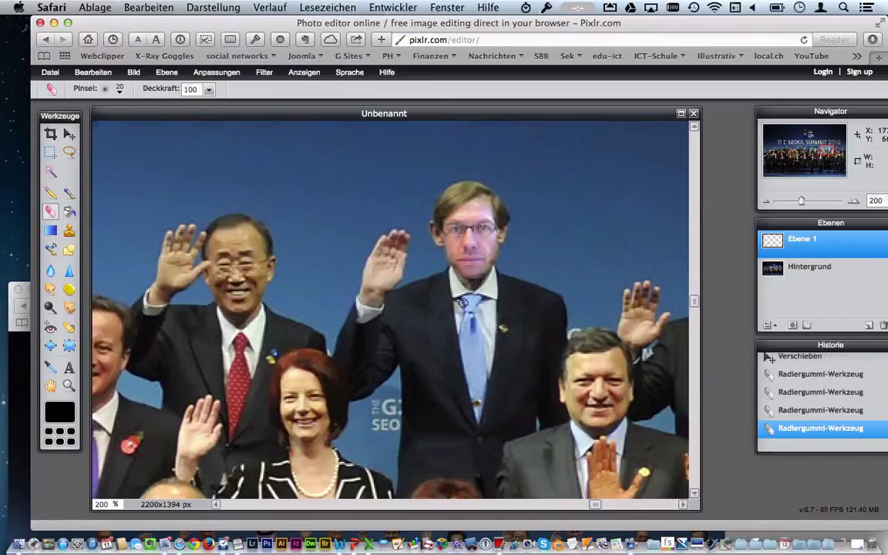
left_click(480, 399)
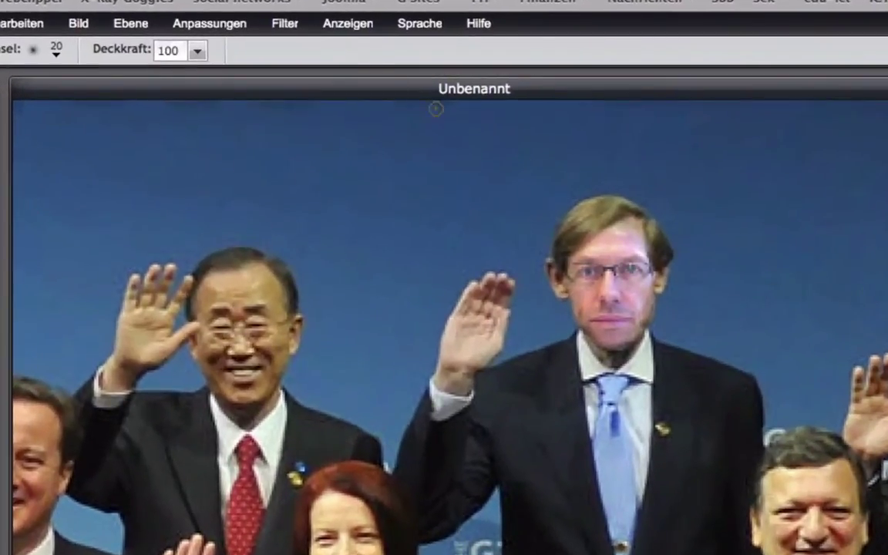
Shift the hue of the face layer slightly towards yellow with Hue & Saturation to match the surrounding skin tones
left_click(228, 26)
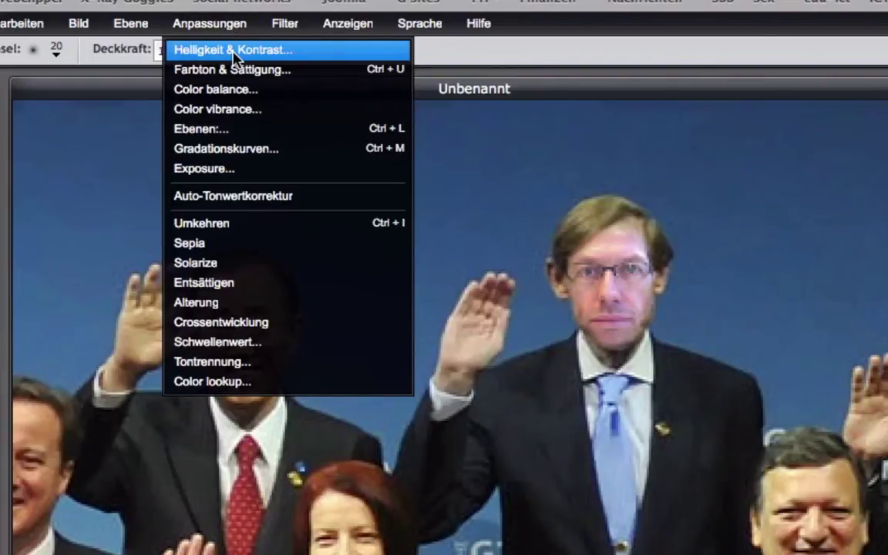
left_click(233, 70)
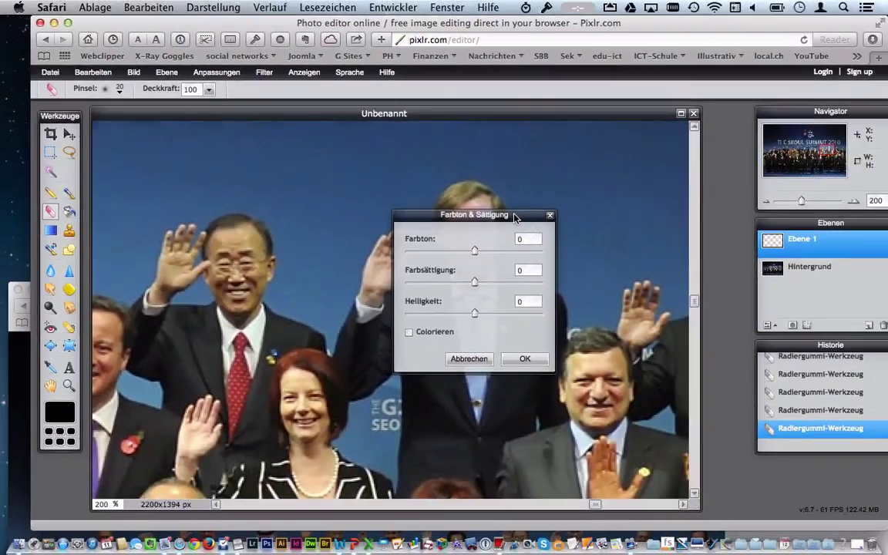
left_click_drag(515, 219, 746, 267)
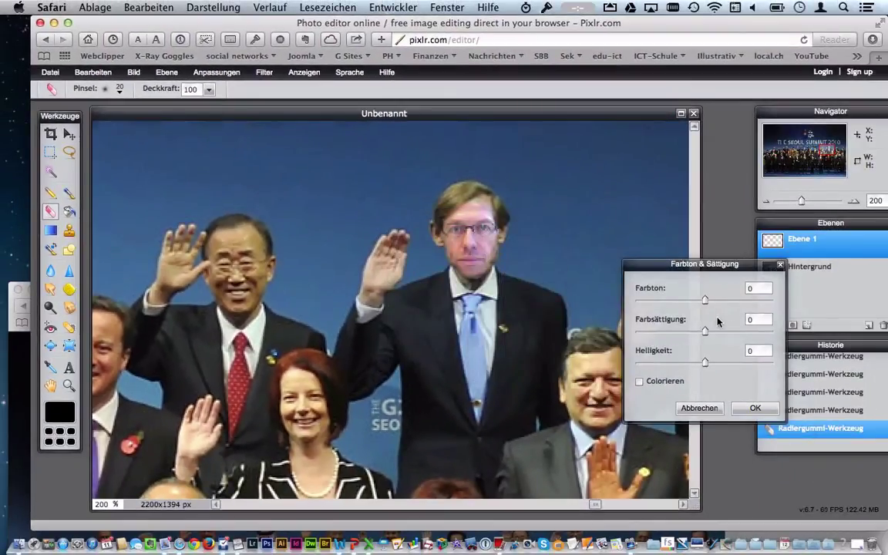
left_click_drag(704, 300, 723, 302)
left_click(756, 408)
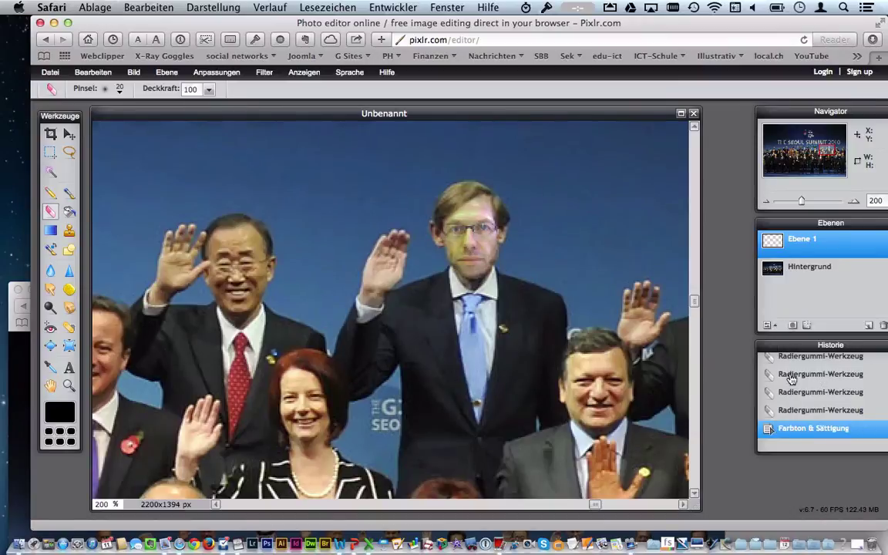
left_click_drag(802, 202, 783, 204)
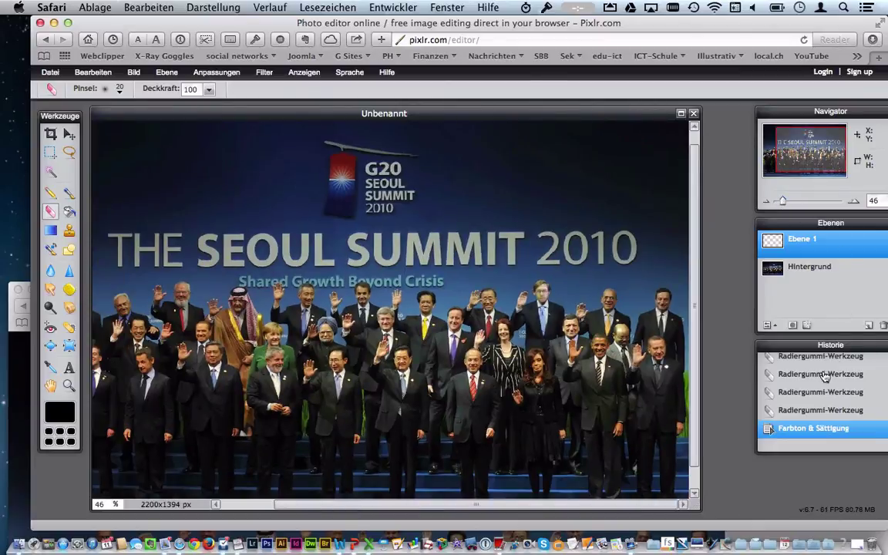